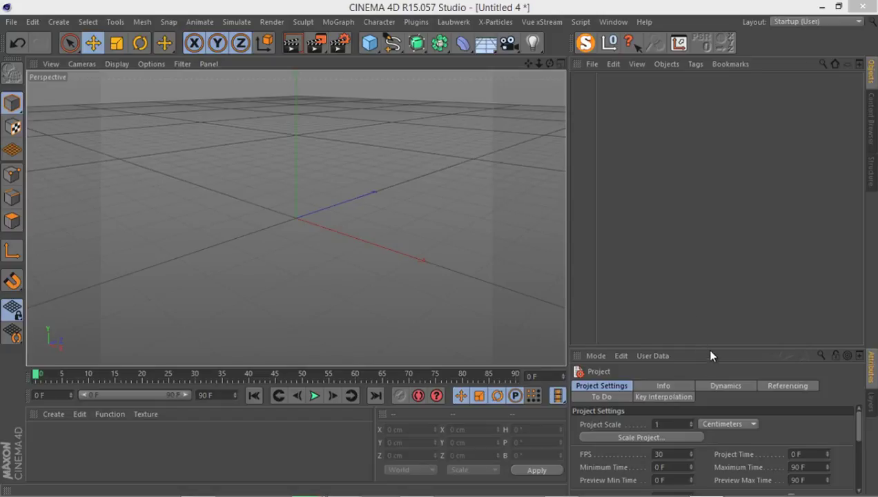
Enlarge the area showing the project settings and set the project frame rate to 24 FPS
left_click(31, 22)
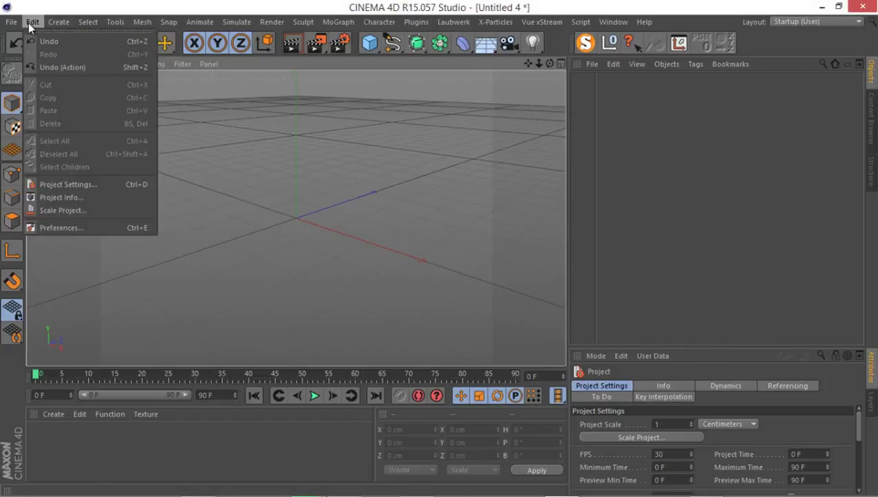
left_click(107, 183)
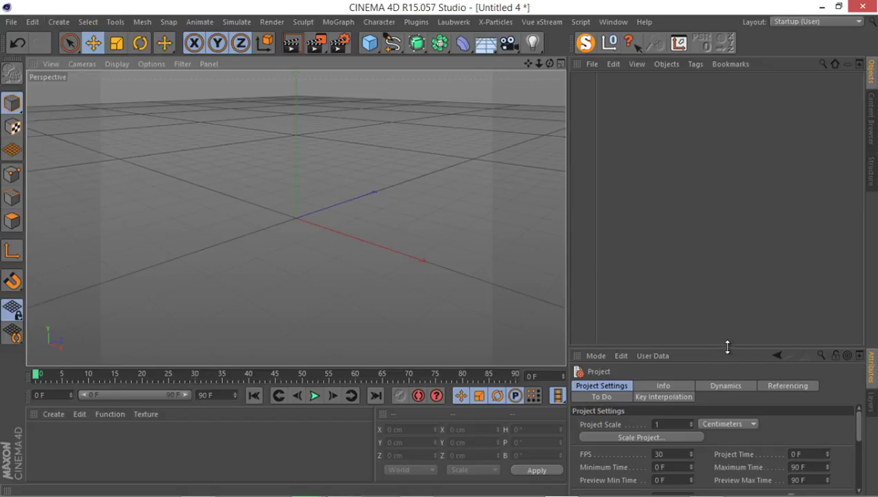
left_click_drag(726, 347, 732, 194)
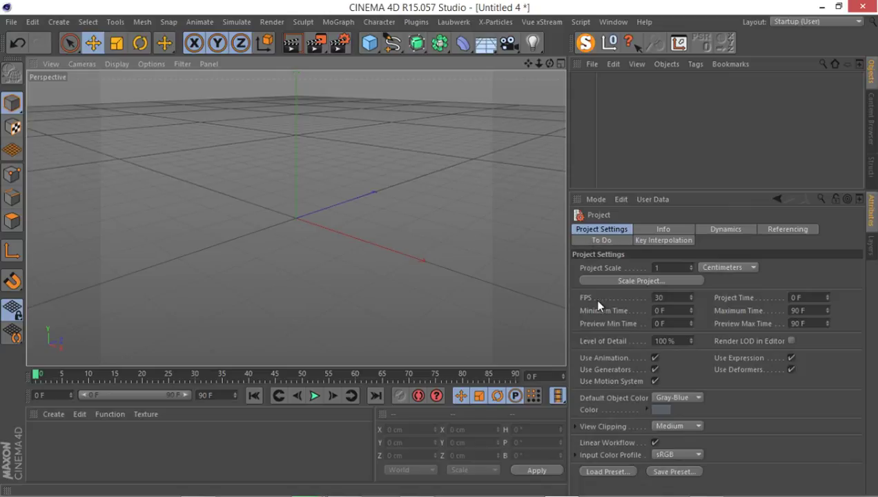
left_click(658, 297)
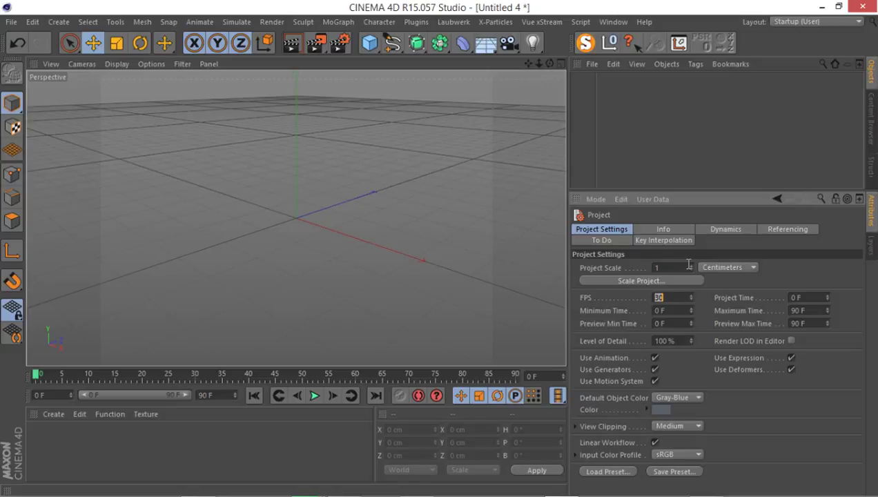
type("24")
key("Return")
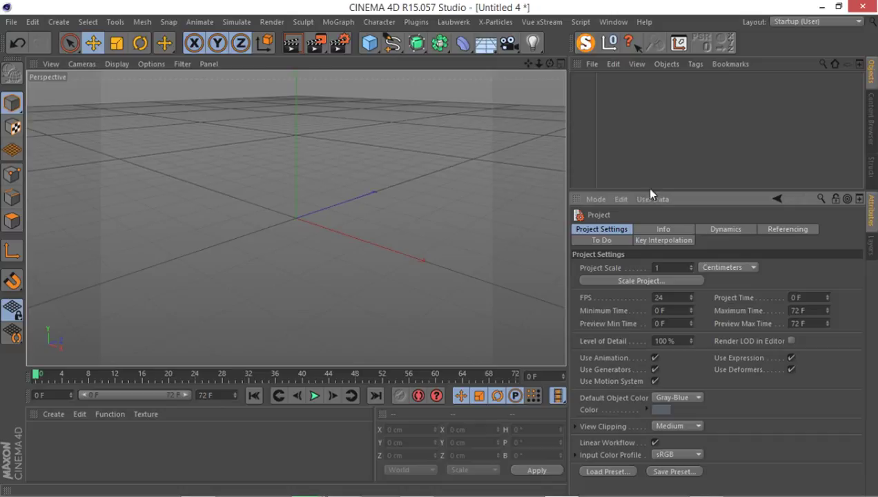
Set the render output frame rate to 24 and give the Object Manager more height again
left_click(337, 45)
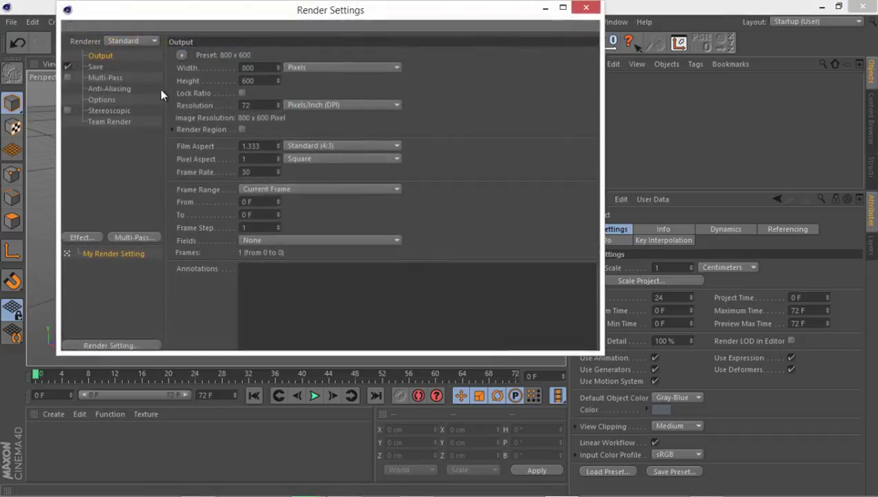
double_click(245, 171)
type("24")
left_click_drag(382, 14, 417, 51)
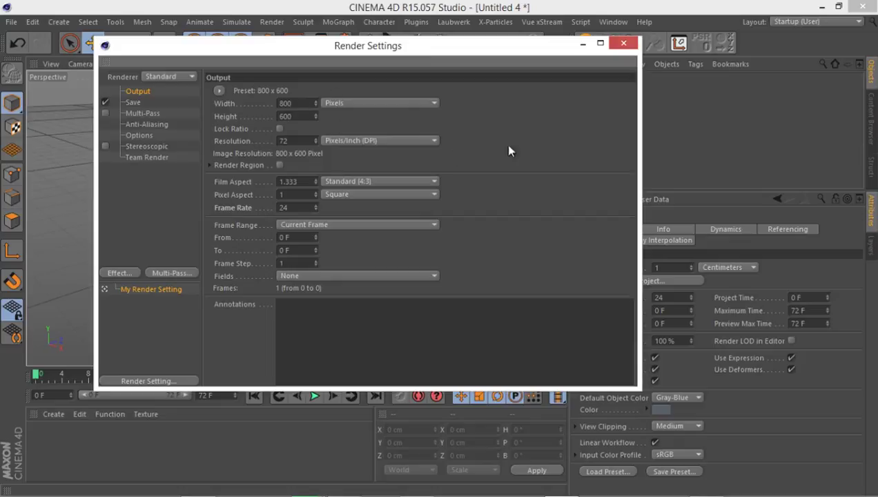
left_click(616, 44)
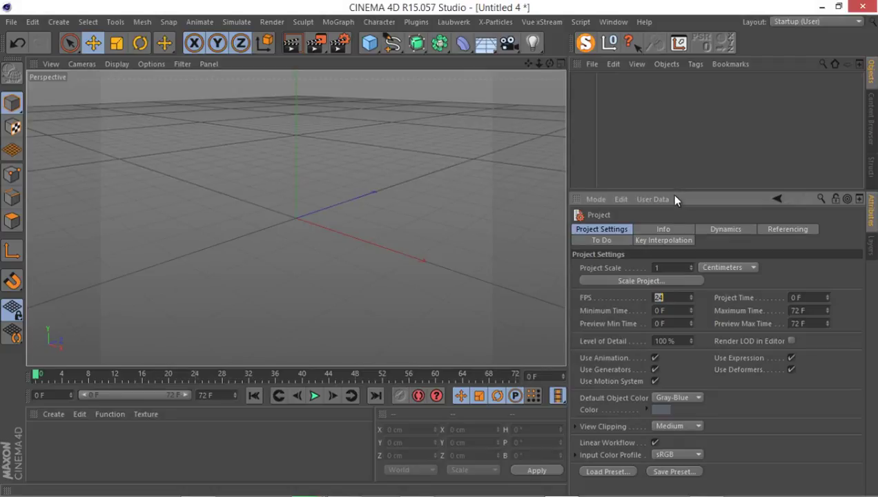
left_click_drag(686, 193, 692, 284)
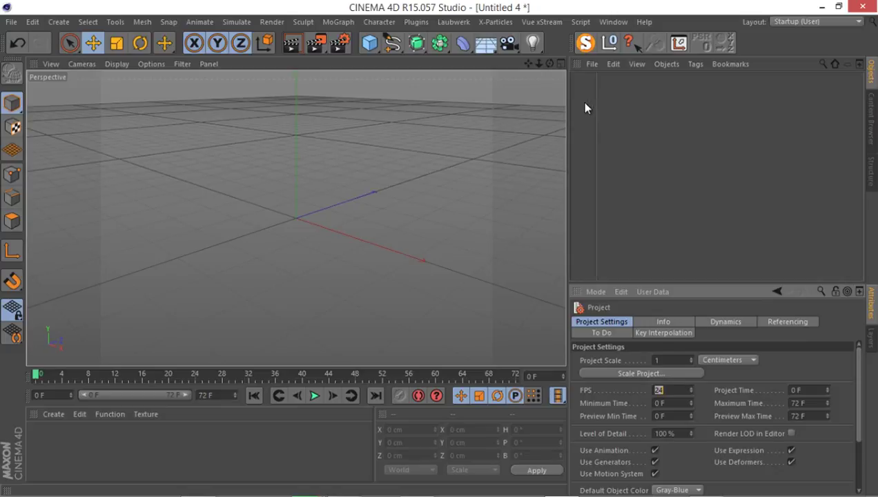
Search the Commander for "box"
type("6")
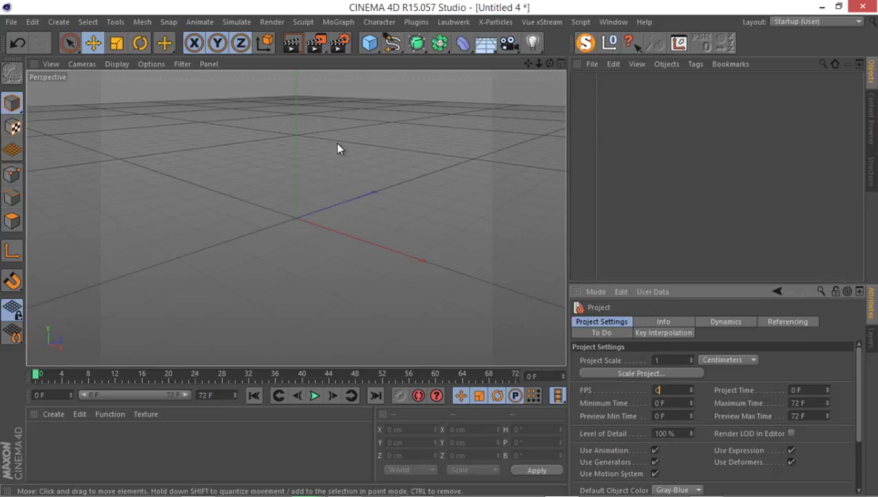
key("shift+c")
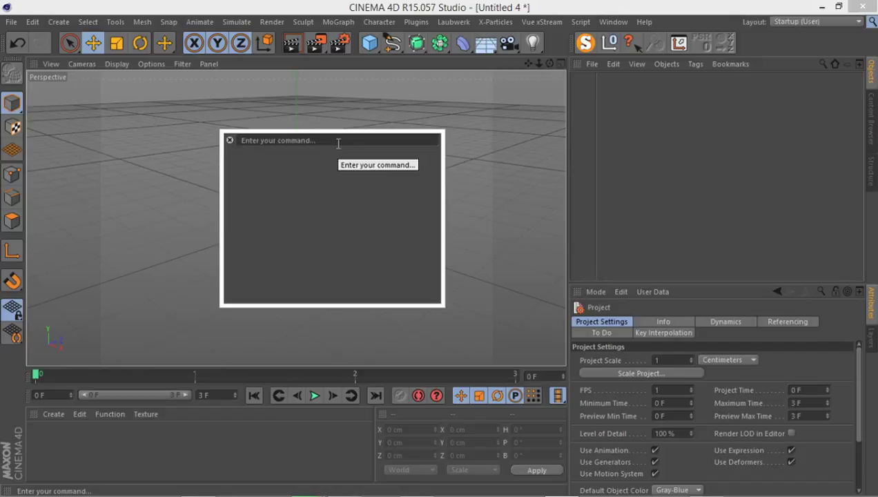
type("box")
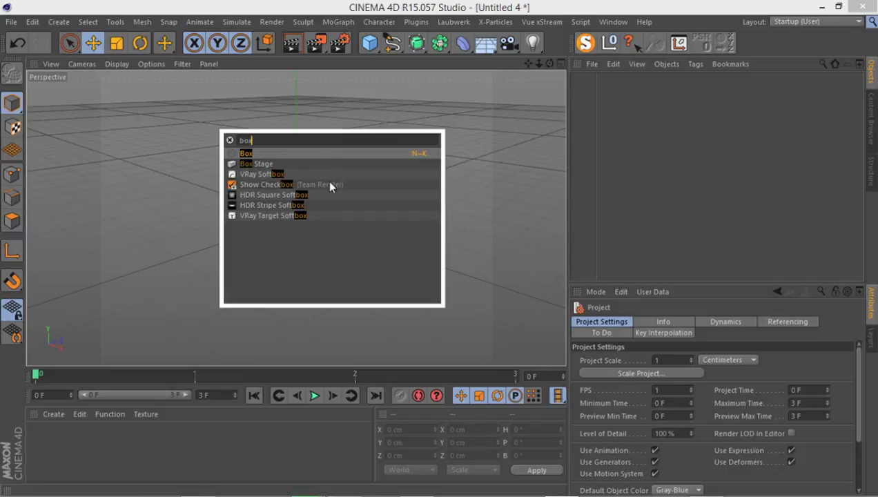
Search the Commander for "render", add a render command to the main toolbar beside Render Settings, and close the Commander
key("BackSpace")
key("BackSpace")
key("BackSpace")
type("render")
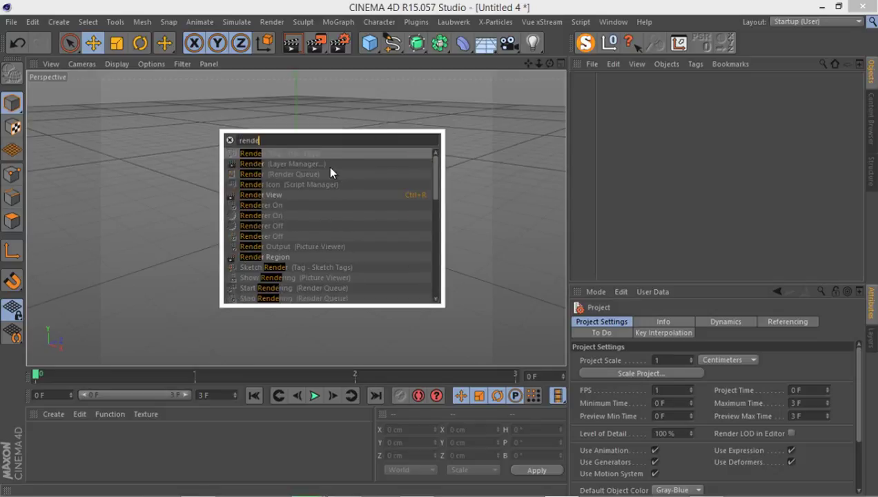
scroll(280, 198, "down", 2)
scroll(286, 227, "up", 2)
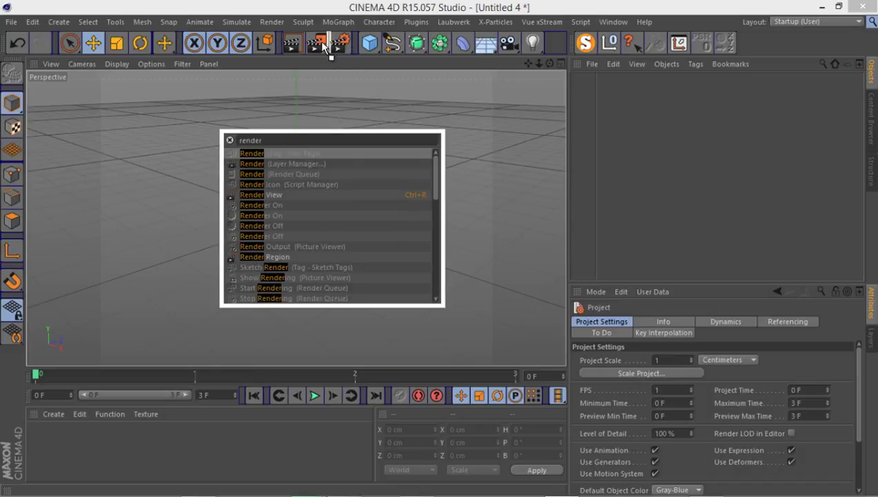
left_click_drag(343, 45, 350, 43)
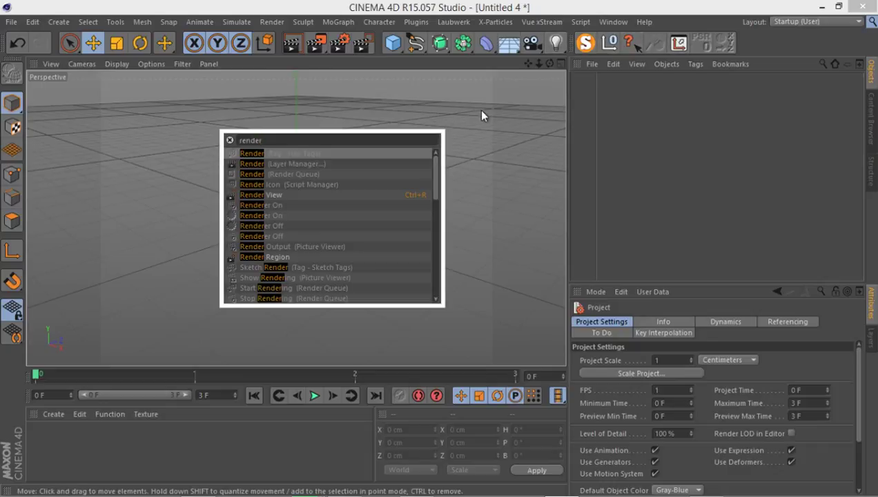
key("Escape")
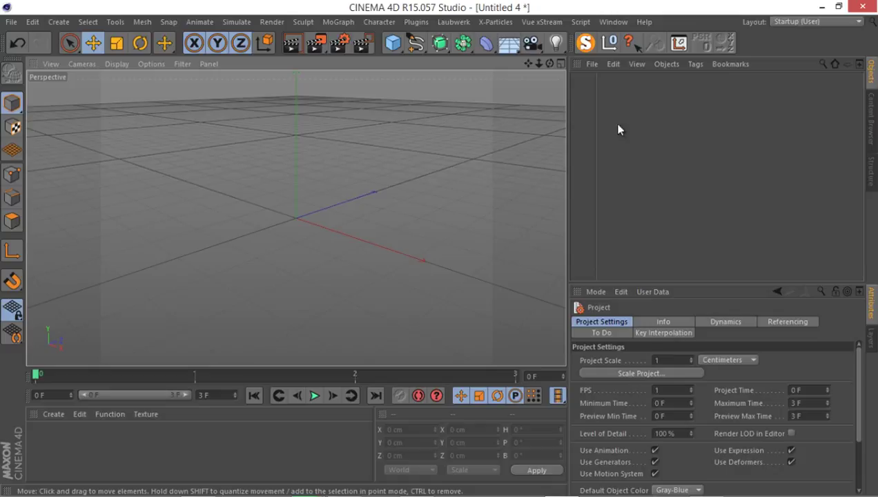
Review the Magic Solo plugin page on the Nitro4D website, including its description and download section, and return to Cinema 4D
left_click(585, 47)
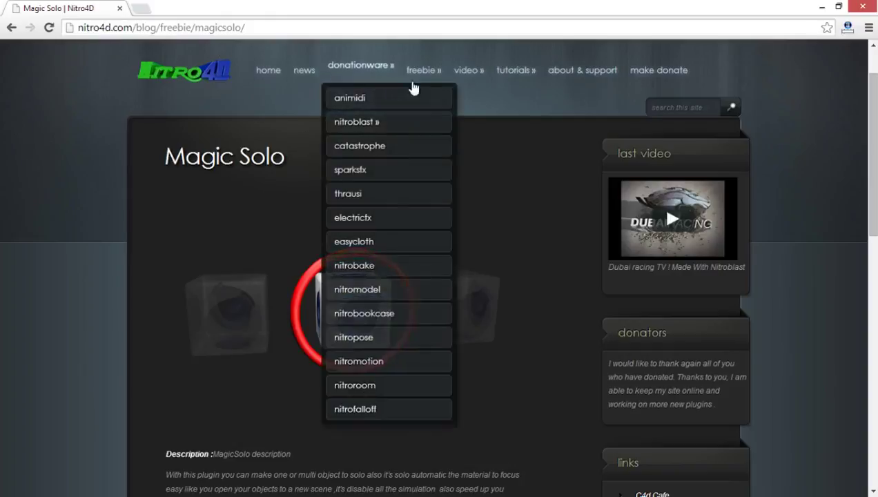
mouse_move(423, 72)
scroll(460, 308, "down", 2)
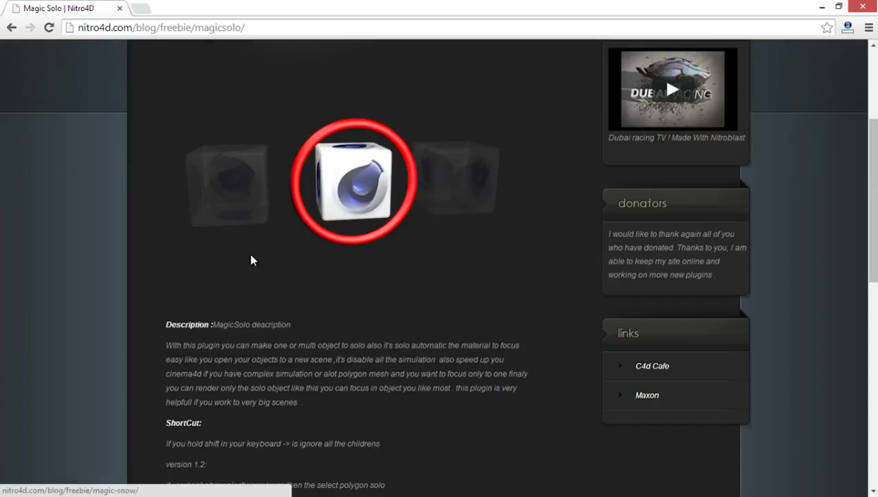
scroll(279, 226, "up", 2)
scroll(286, 223, "down", 3)
scroll(287, 226, "down", 5)
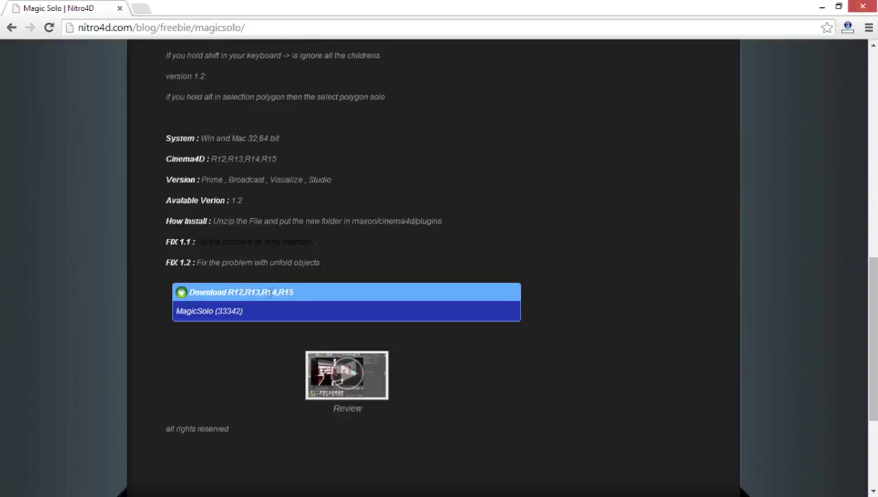
scroll(283, 291, "up", 5)
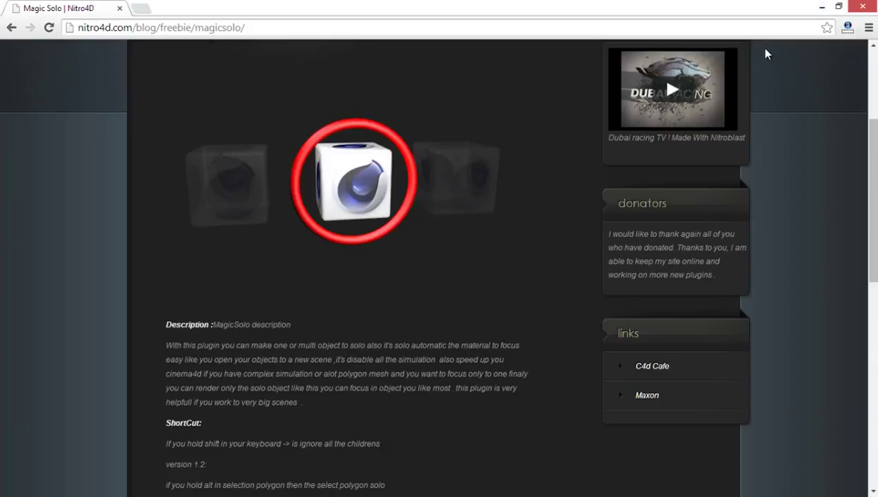
key("alt+Tab")
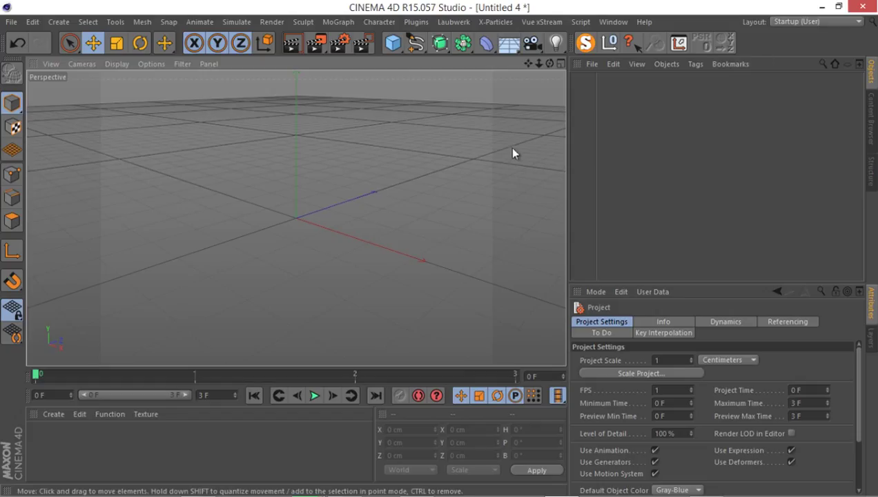